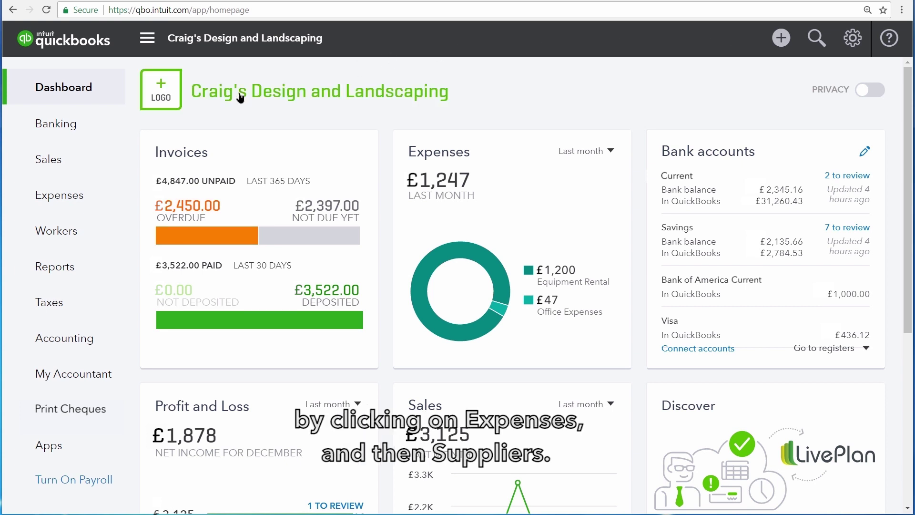
Go to Expenses and show the Suppliers list, with Hicks Hardware at £0.00.
left_click(102, 202)
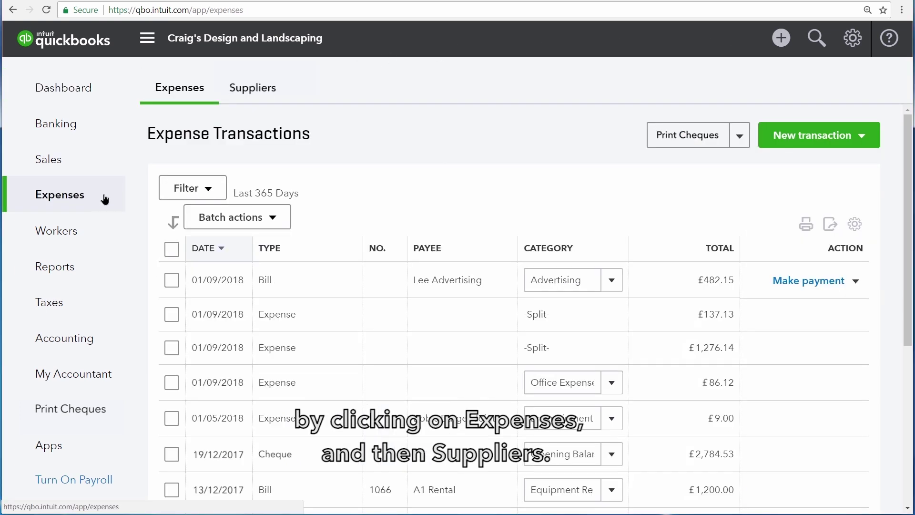
left_click(263, 97)
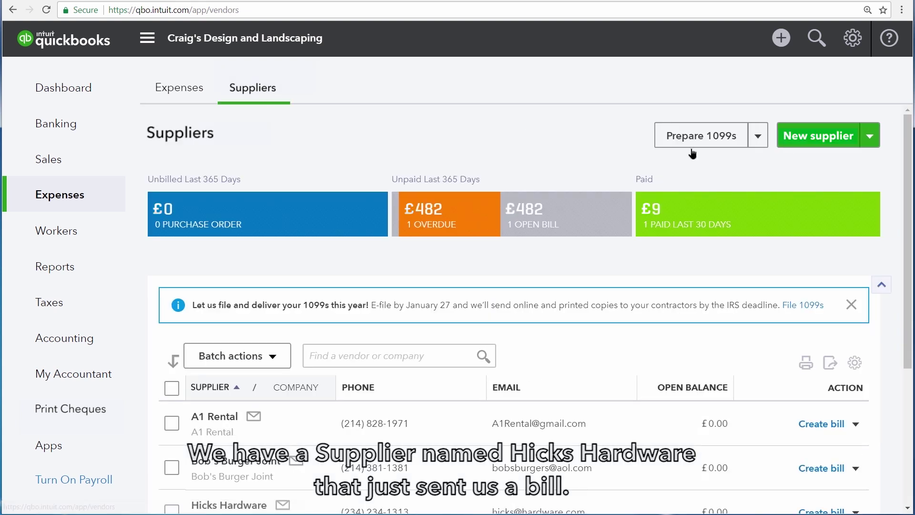
left_click_drag(906, 197, 898, 301)
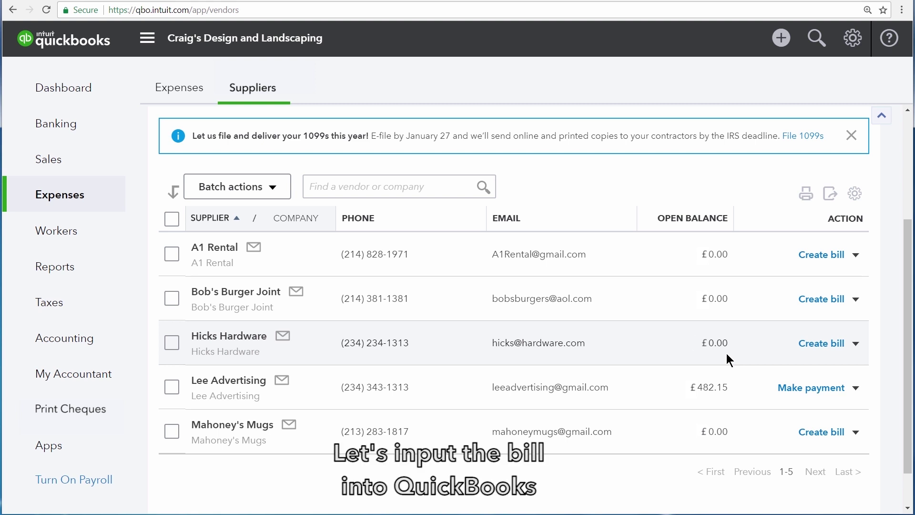
Create a new bill for supplier Hicks Hardware, auto-filling Net 15 terms and due date 02/02/2018.
left_click(780, 42)
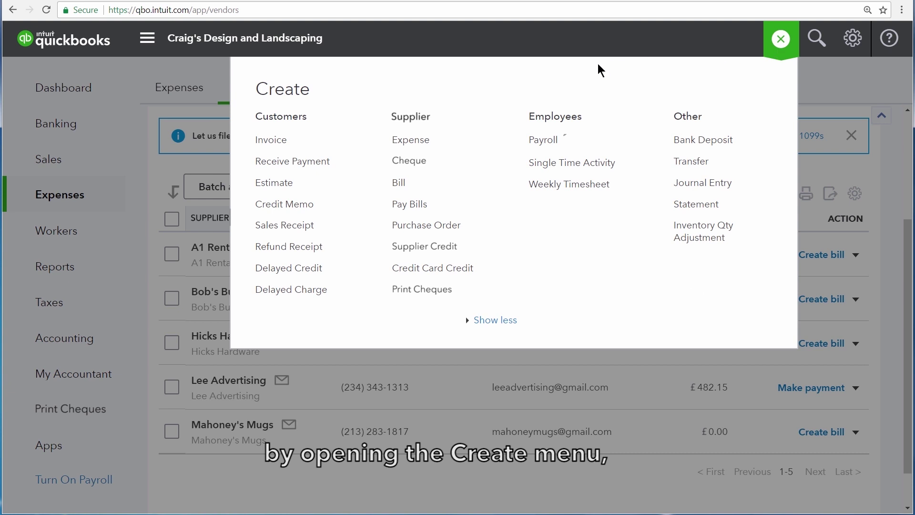
left_click(434, 184)
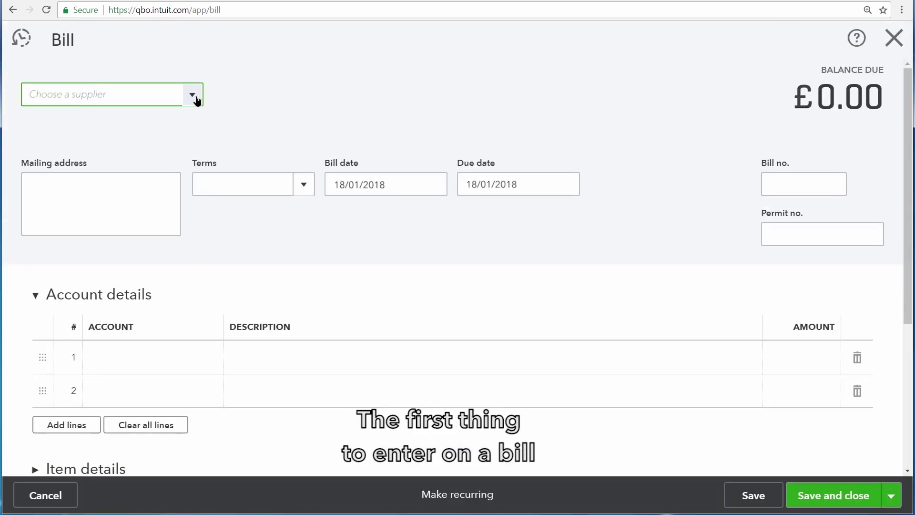
left_click(192, 96)
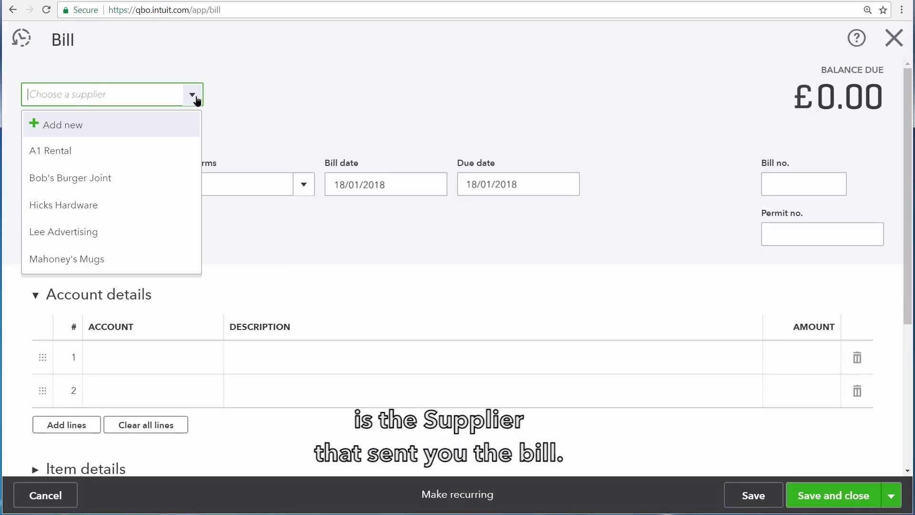
left_click(108, 204)
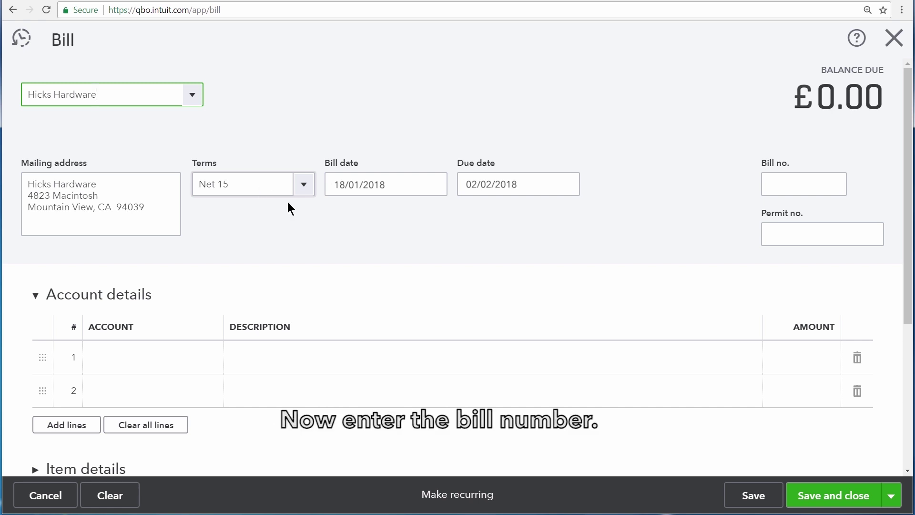
Enter 567 in the bill's Bill no. field.
left_click(824, 186)
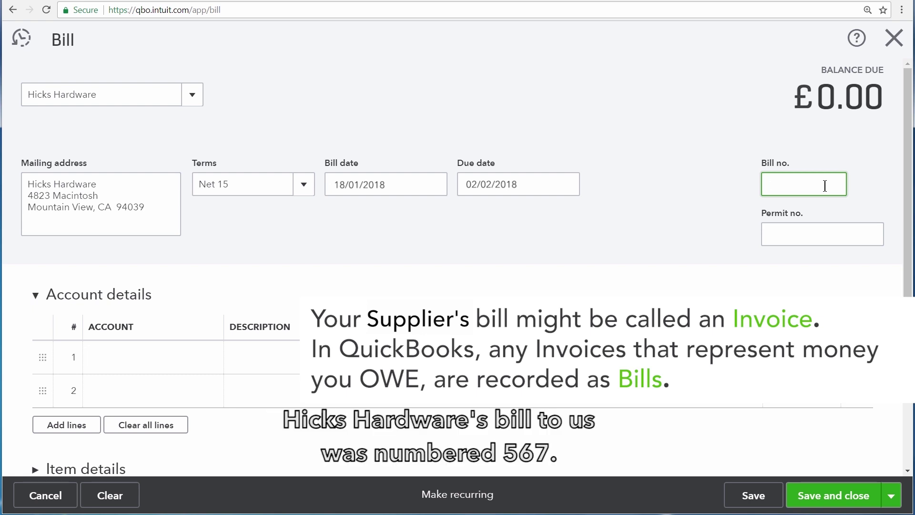
type("56")
type("7")
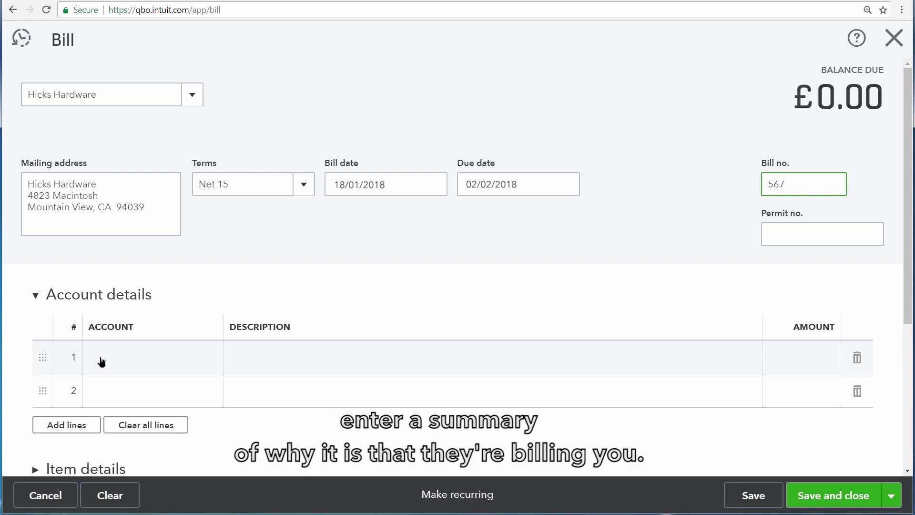
Add a Building Materials line for future patio construction at £500 to the bill.
left_click(180, 362)
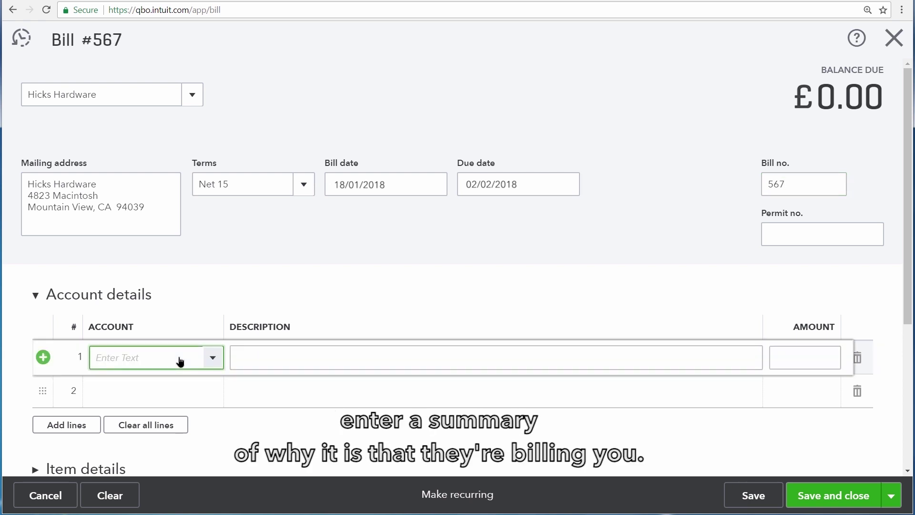
left_click(211, 358)
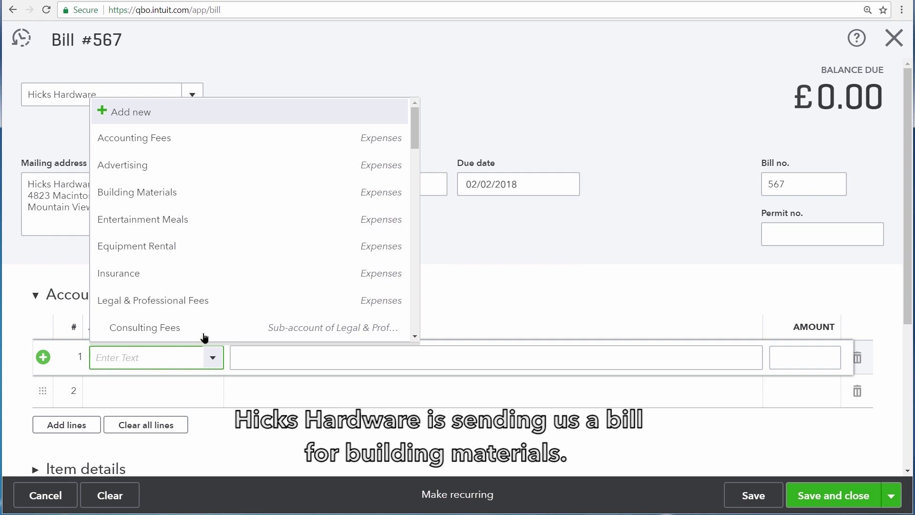
left_click(204, 204)
left_click(546, 356)
type("Buildin")
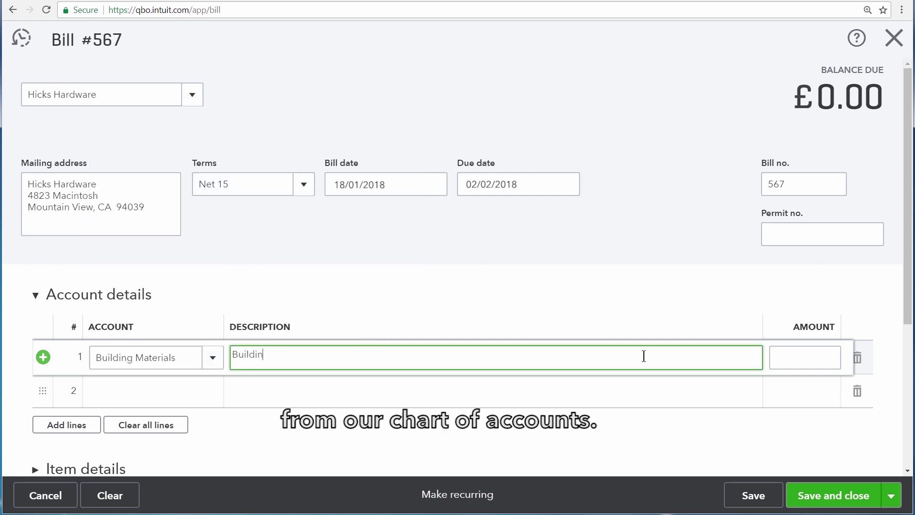
type("g materials for future pat")
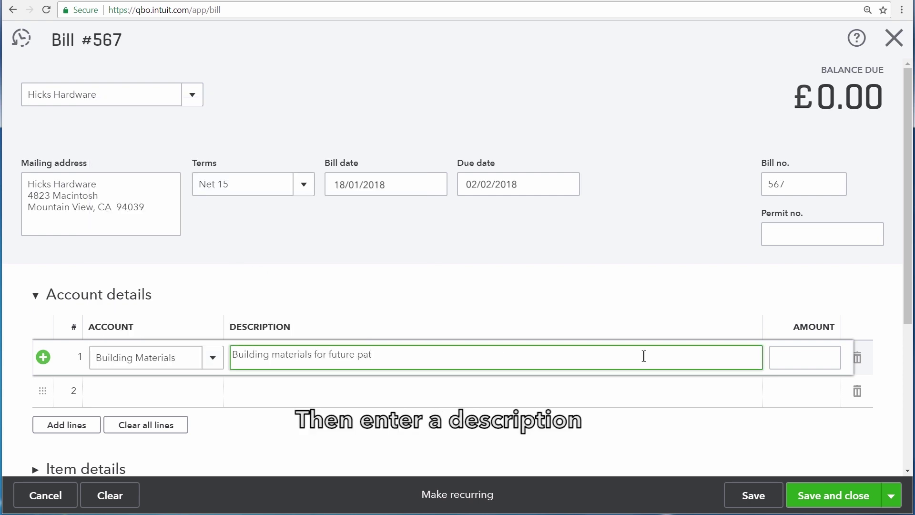
type("io construction.")
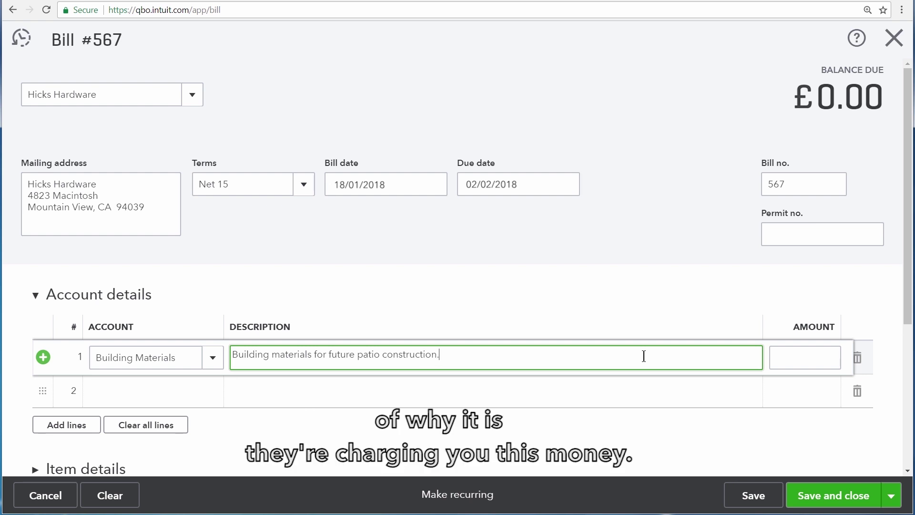
left_click(774, 356)
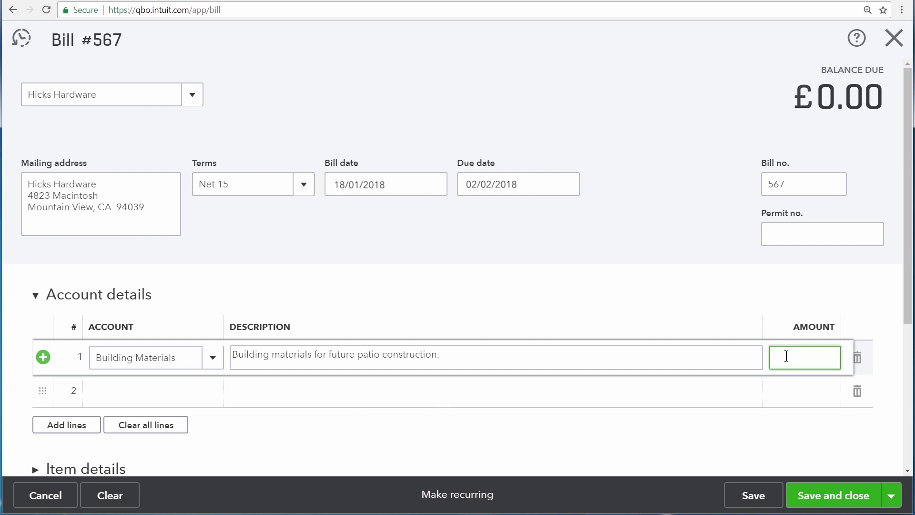
type("500")
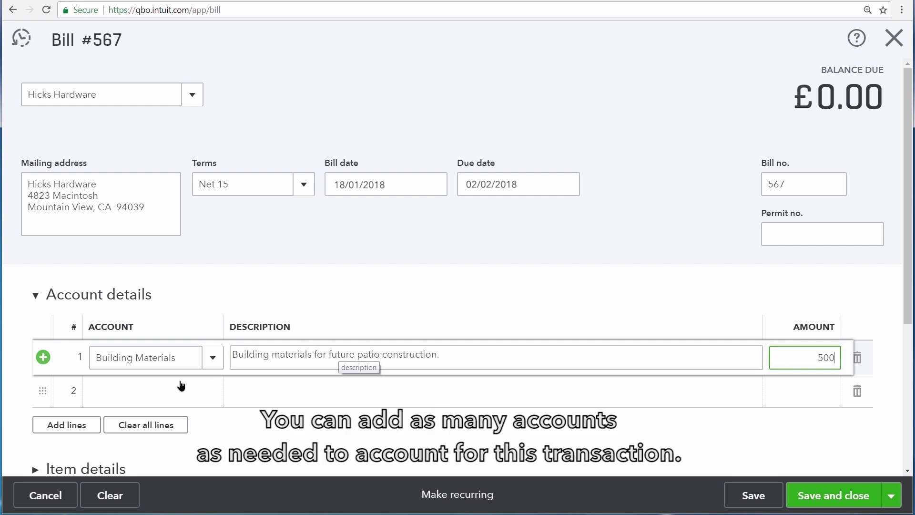
left_click(168, 394)
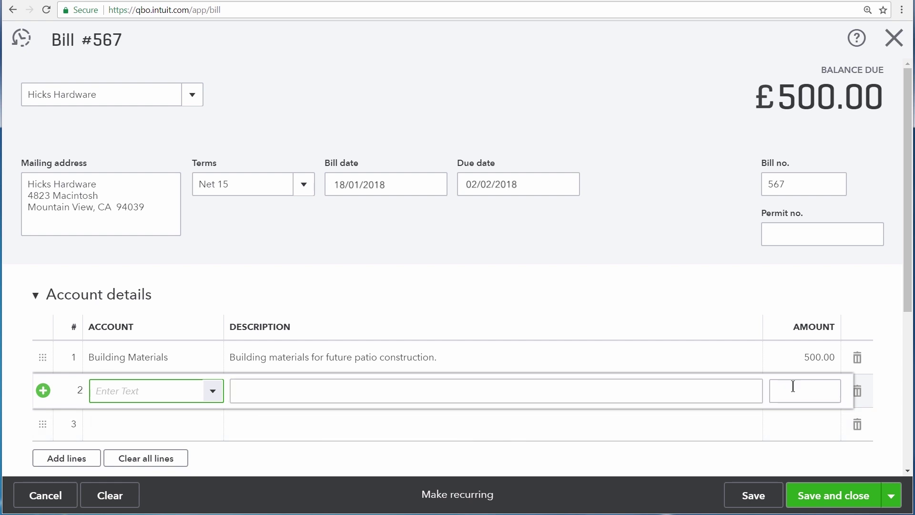
Leave the second account line empty and expand the Item details section.
left_click(857, 391)
left_click_drag(902, 319, 820, 417)
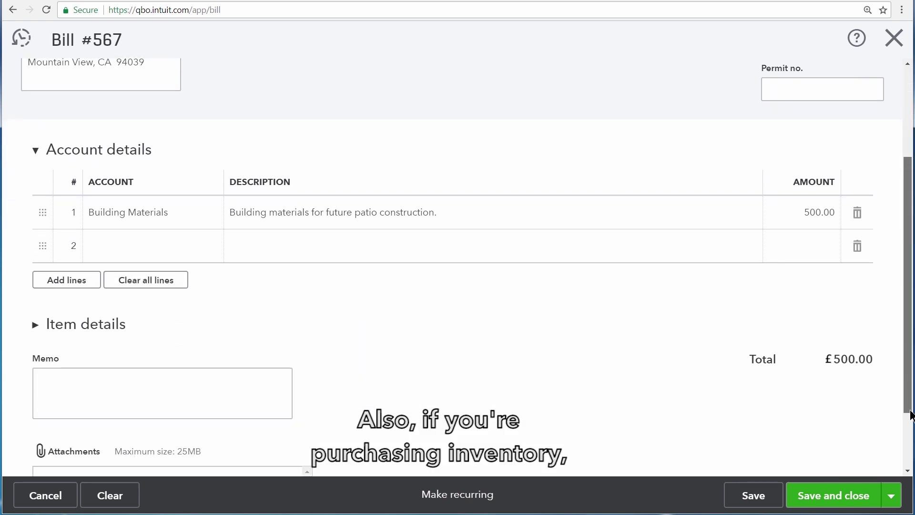
left_click(106, 301)
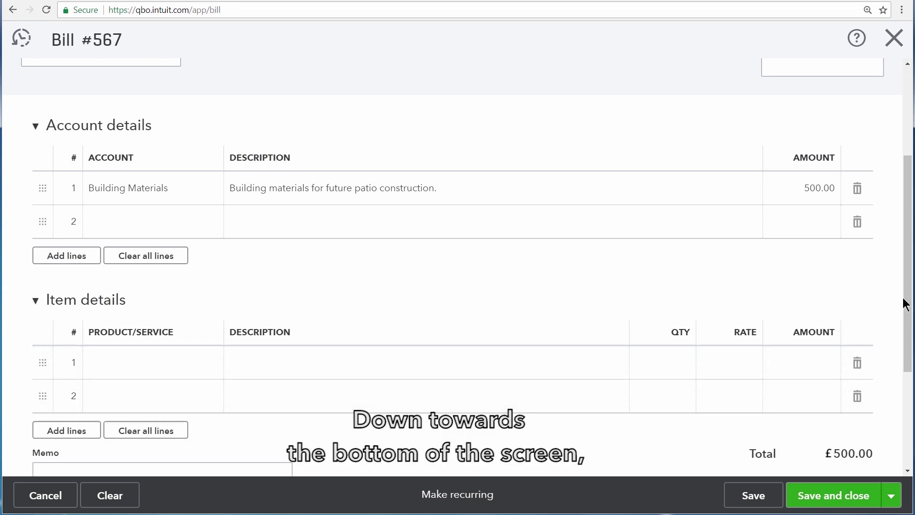
left_click_drag(904, 315, 906, 397)
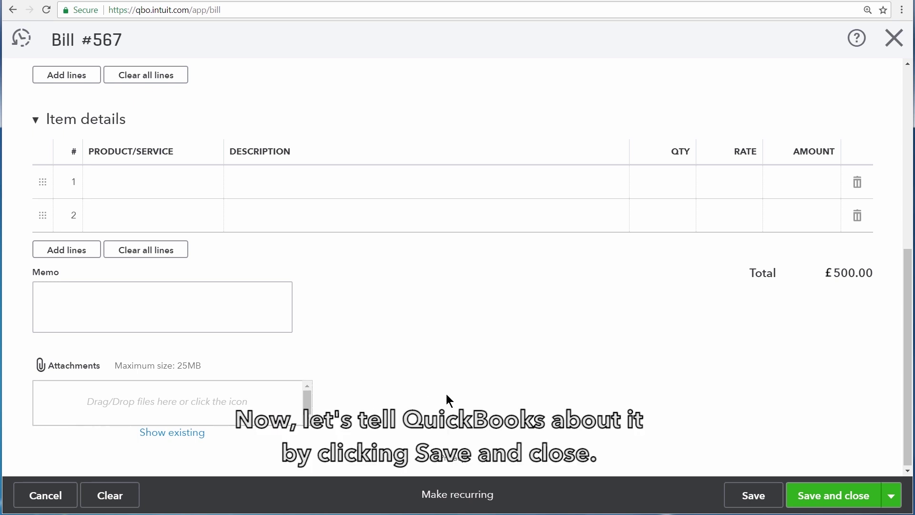
Save bill 567, confirm Hicks Hardware's £500.00 open balance, and return to the dashboard.
left_click(829, 494)
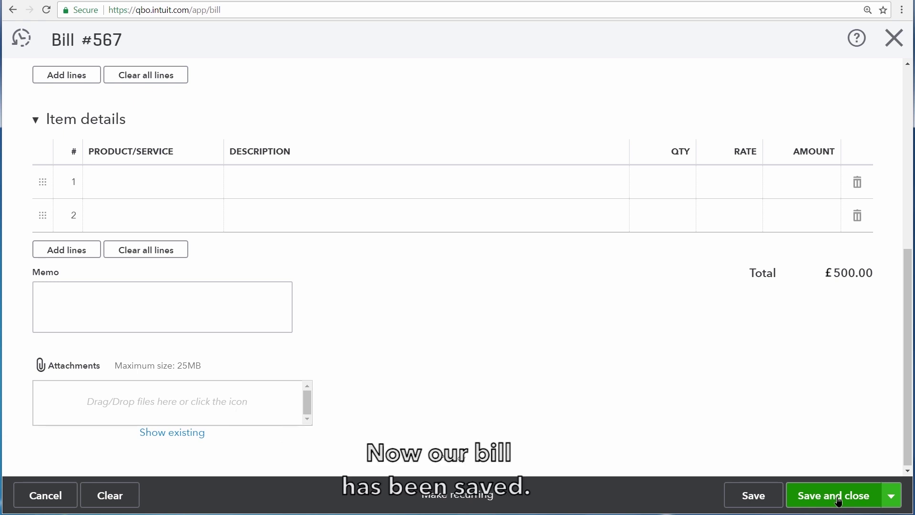
left_click_drag(907, 356, 910, 453)
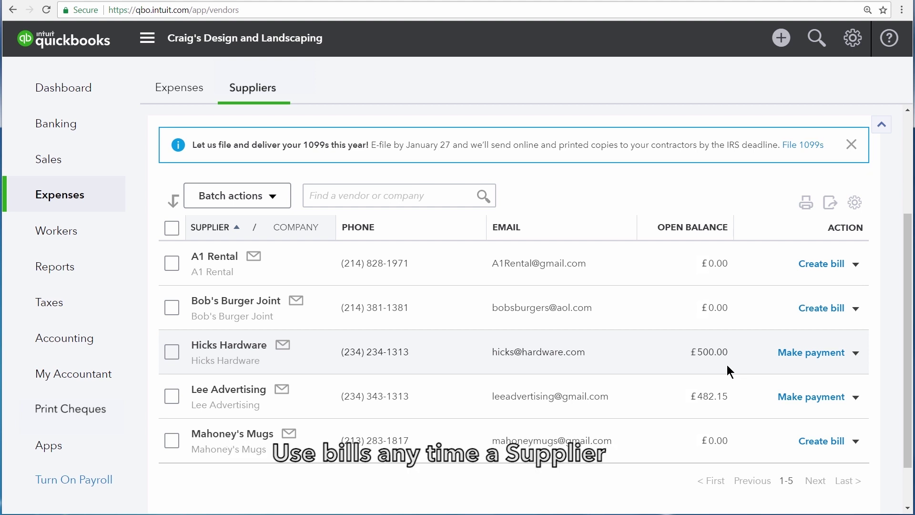
left_click(64, 88)
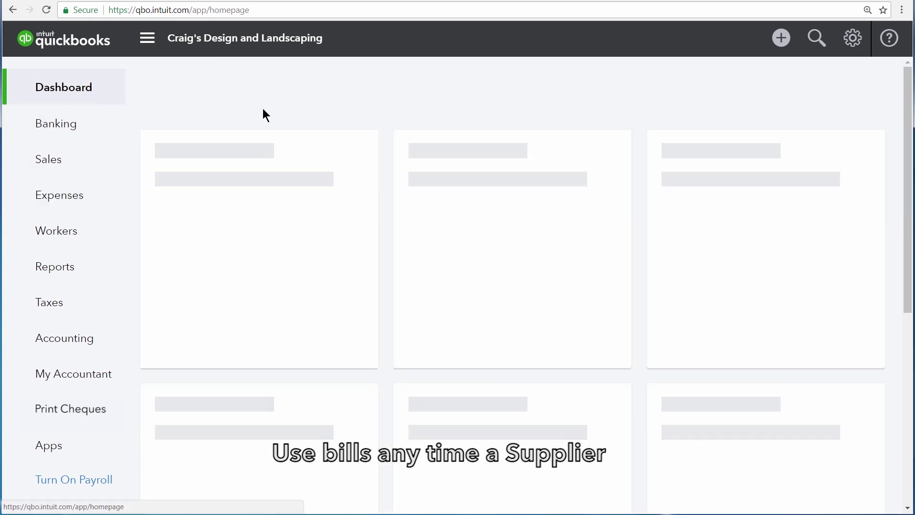